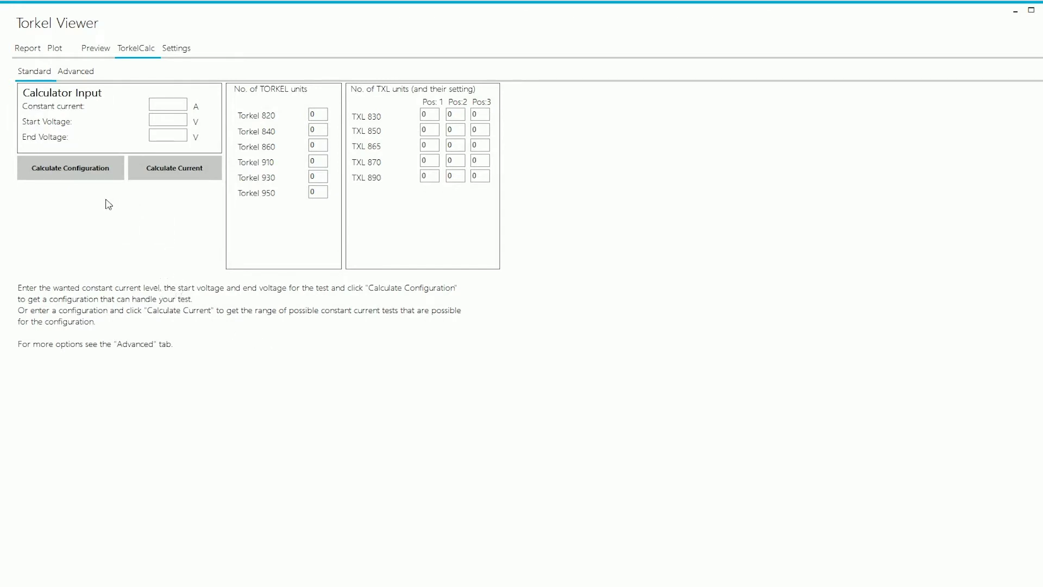
Step: Enter a 200 A constant current test from 120 V to 108 V and calculate the unit configuration
key(Tab)
text(200)
click(166, 123)
text(120)
click(152, 136)
text(10)
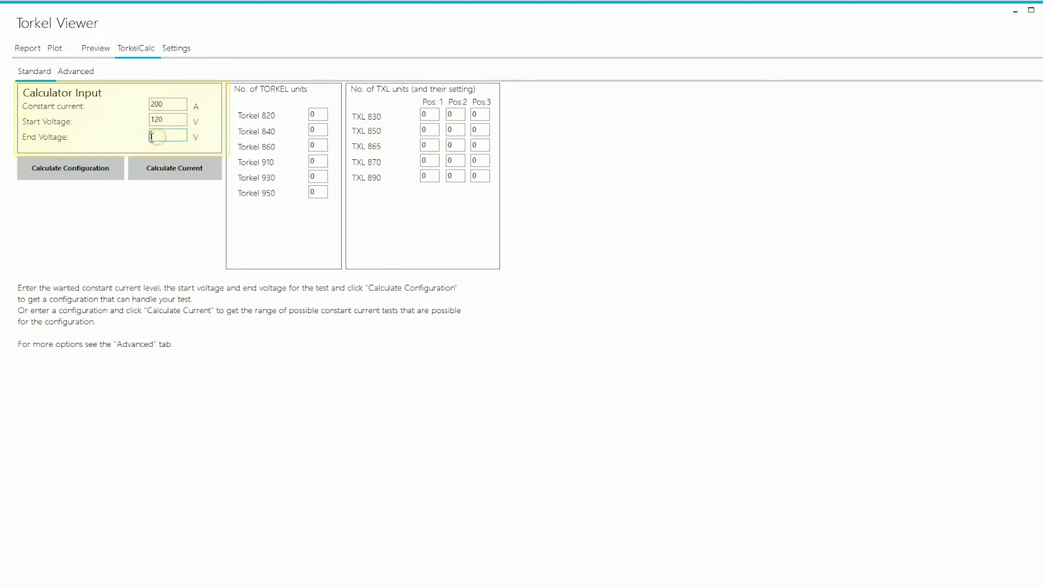
text(8)
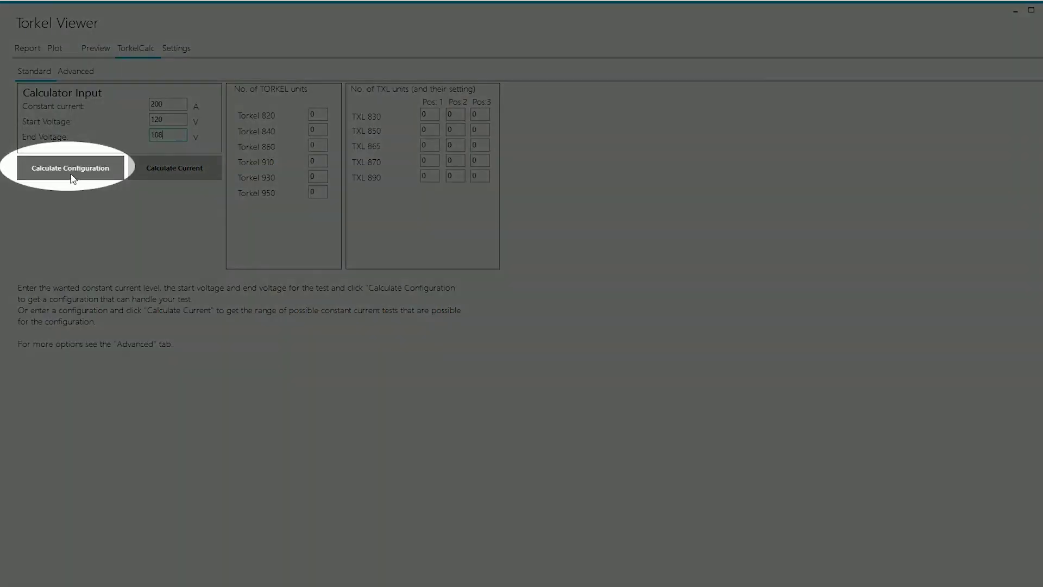
click(72, 175)
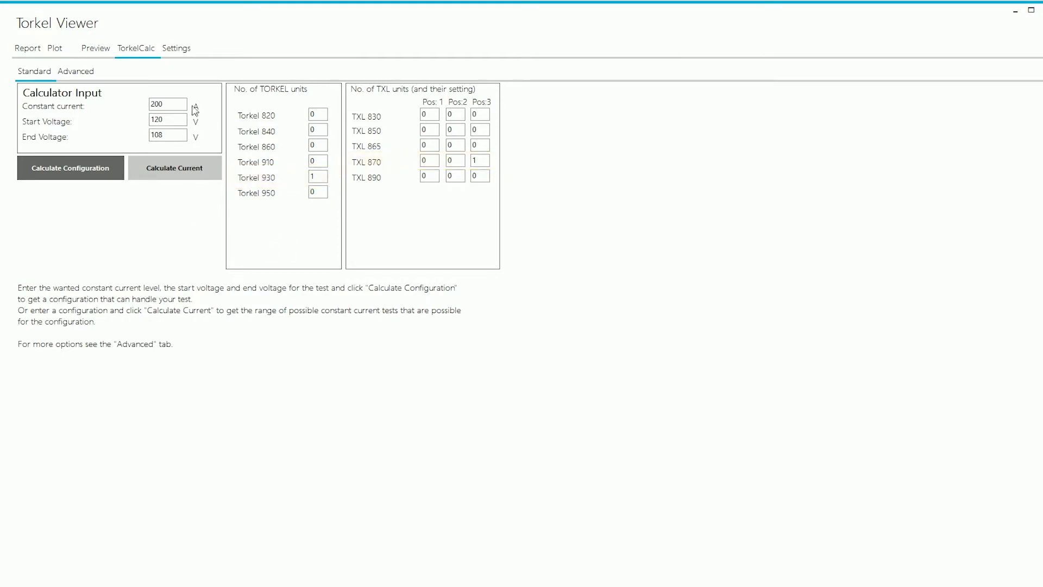
Step: Clear the 200 A constant current value and calculate the possible current range of 97–221 A
drag(166, 104, 87, 100)
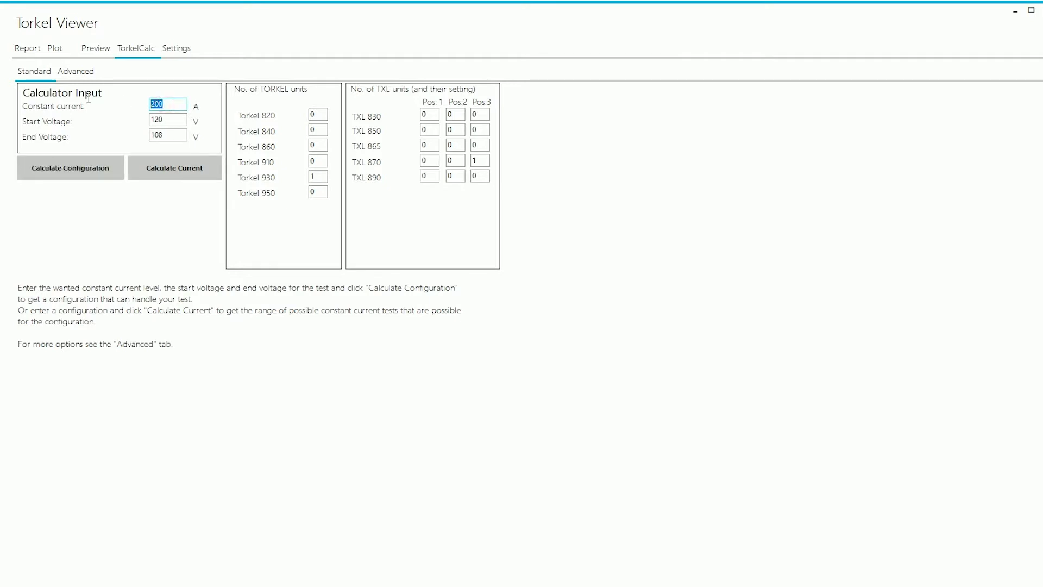
key(BackSpace)
click(174, 235)
click(195, 170)
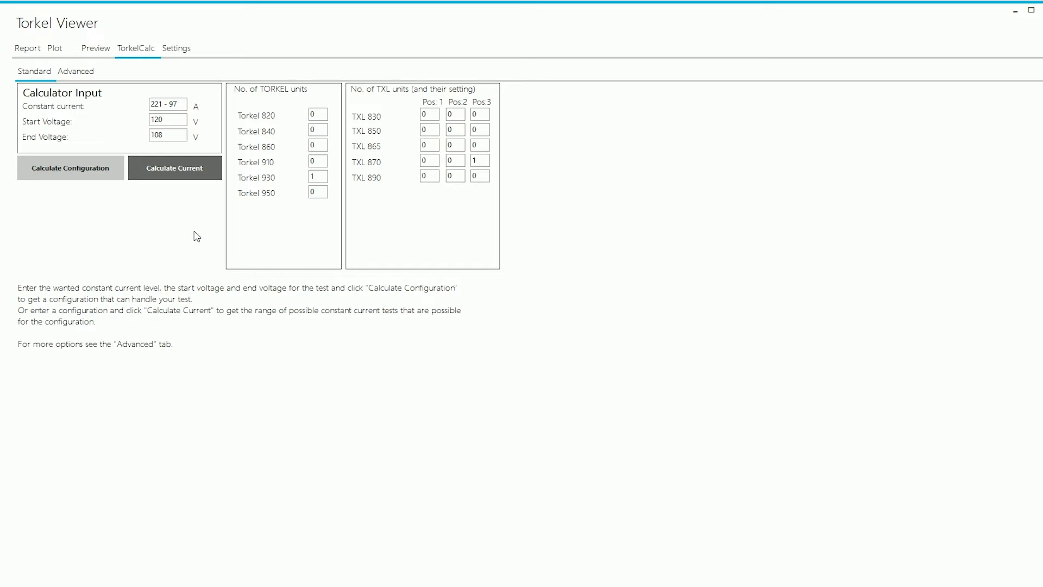
Step: Set the TXL 870 position 3 count to 0 and position 1 to 1, then recalculate (25–149 A)
key(Tab)
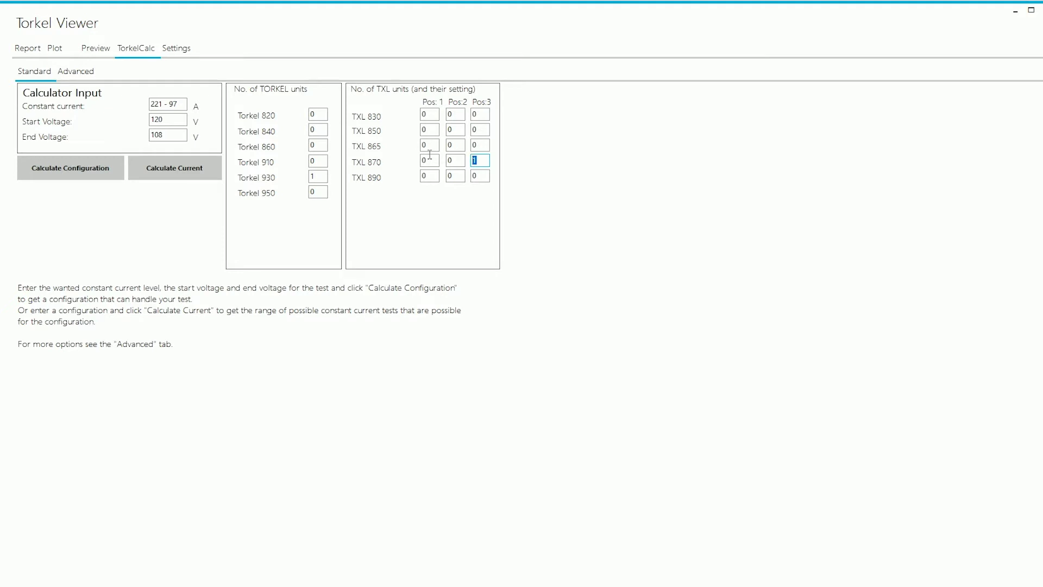
text(0)
click(430, 157)
text(1)
click(185, 177)
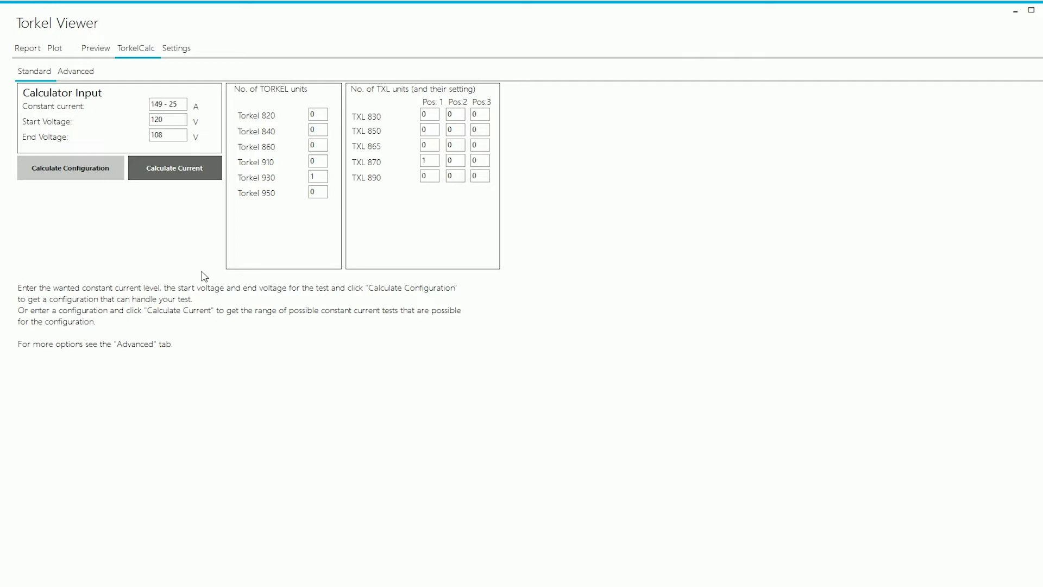
Step: In the Advanced calculator, enter 200 A as both the minimum and maximum constant current
click(90, 75)
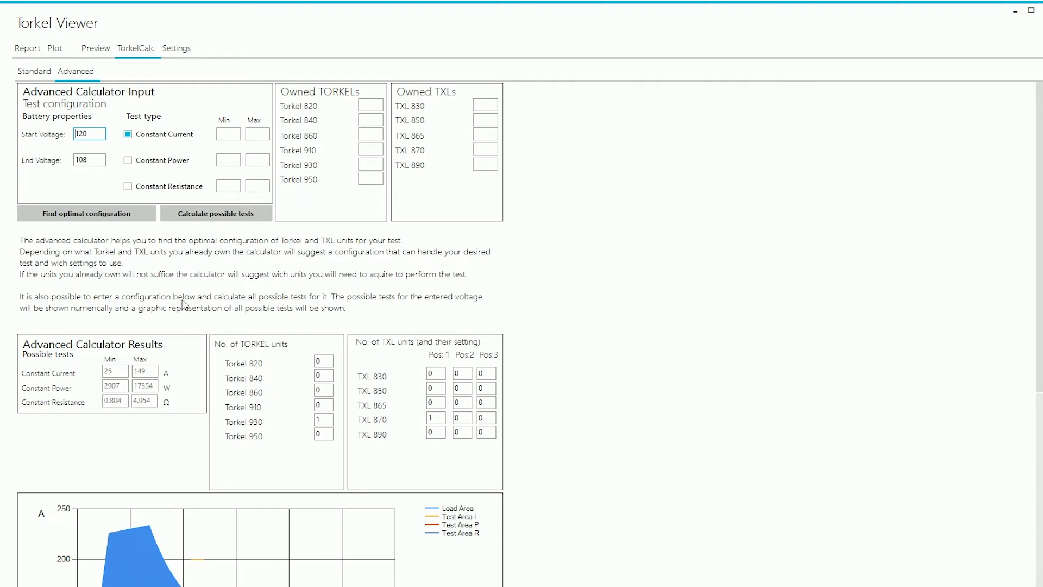
click(230, 136)
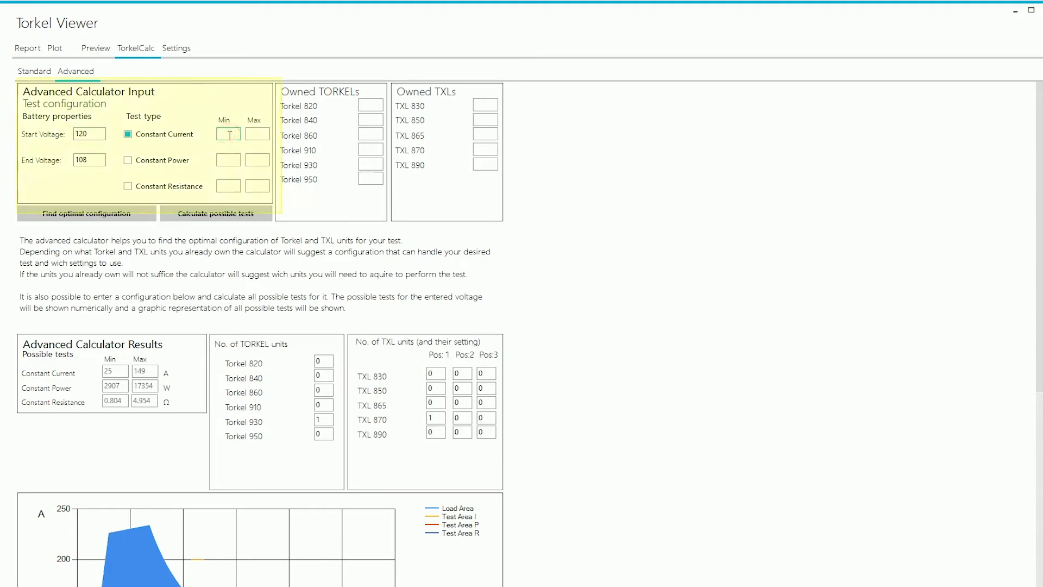
text(200)
click(255, 133)
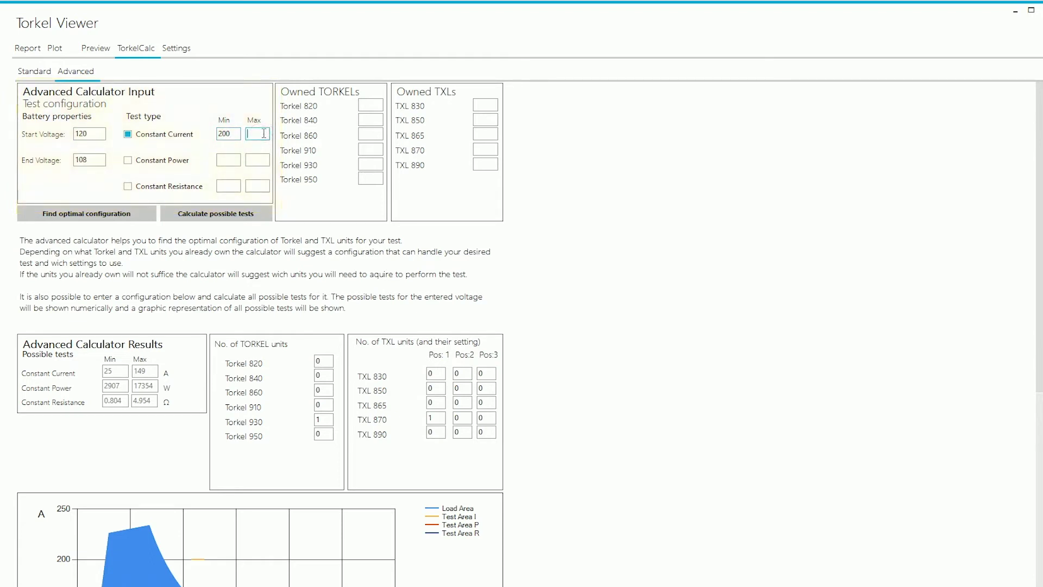
text(200)
Step: Enter 2 owned Torkel 930 units and find the optimal configuration covering 0–250 A
click(376, 165)
text(2)
click(566, 192)
click(96, 217)
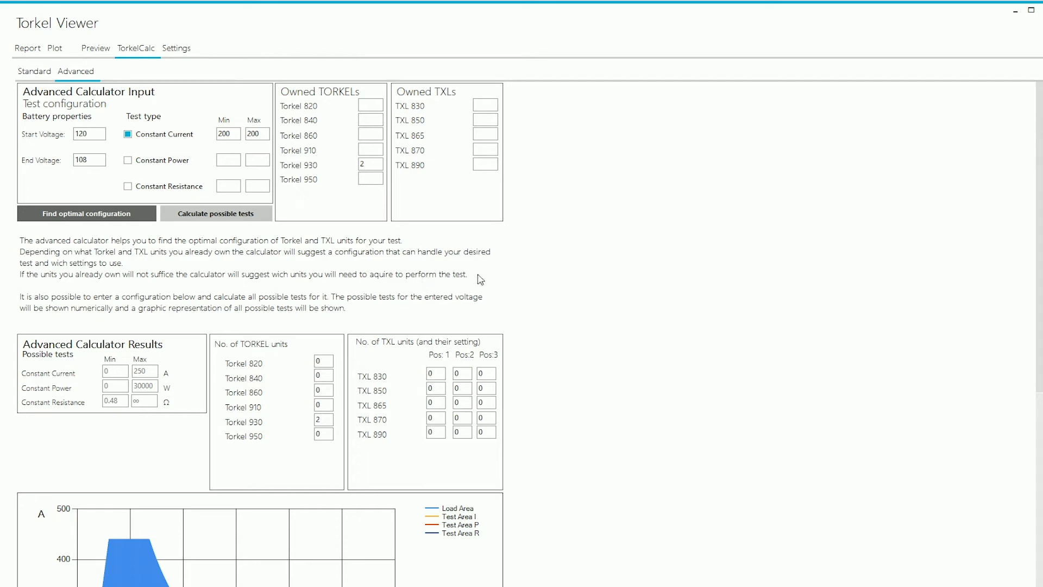
Step: Scroll through the 0–250 A results and load-area chart for two Torkel 930s, then return to the inputs
scroll(480, 279, down, 3)
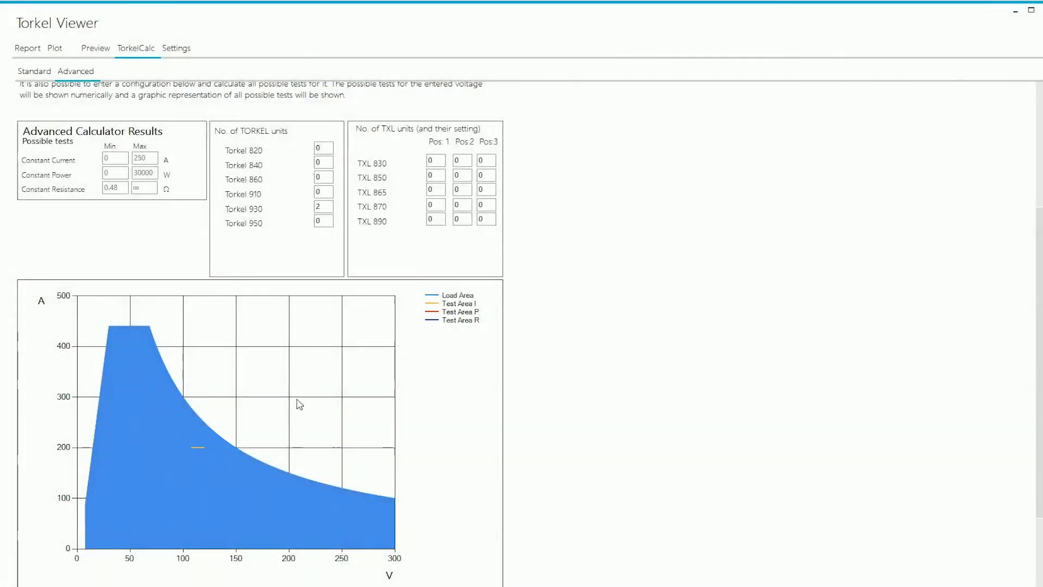
scroll(296, 405, up, 4)
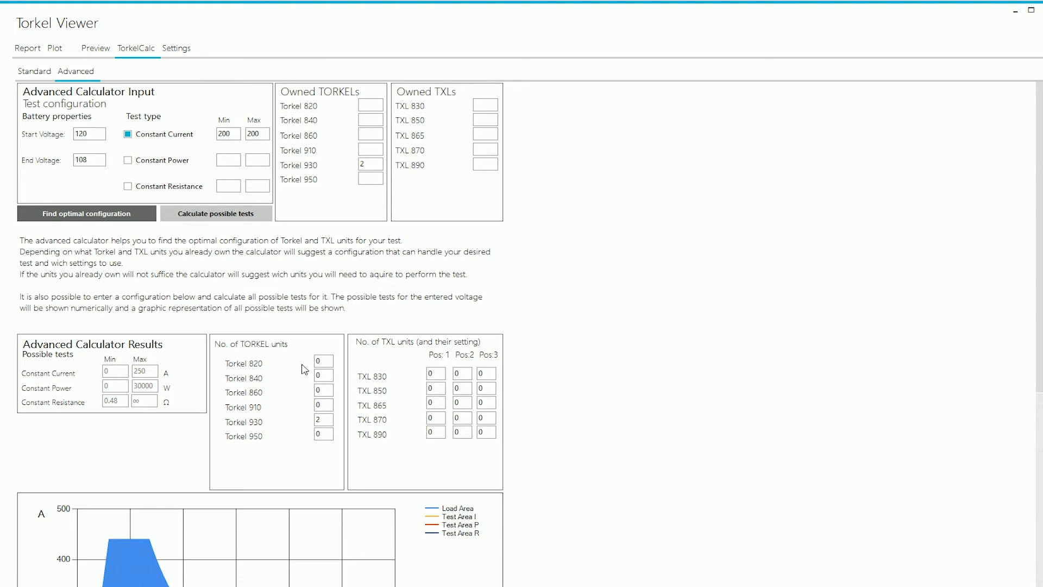
scroll(305, 369, down, 3)
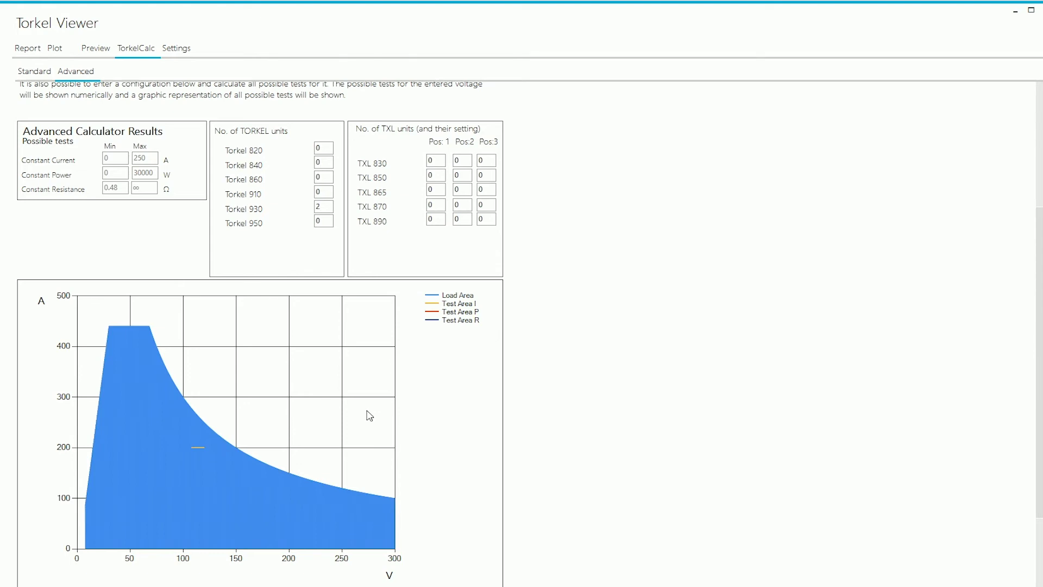
scroll(369, 416, up, 3)
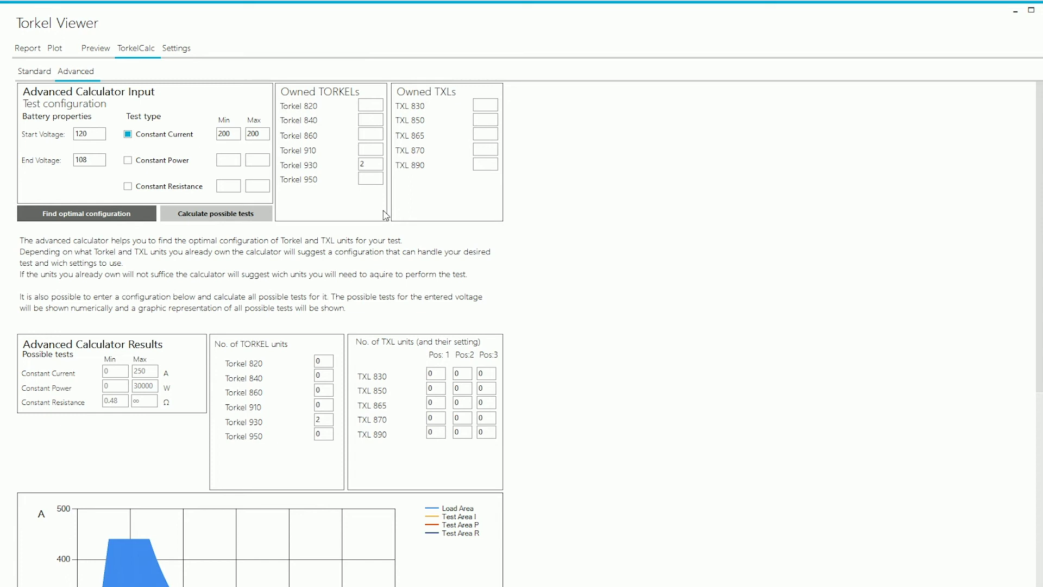
click(371, 164)
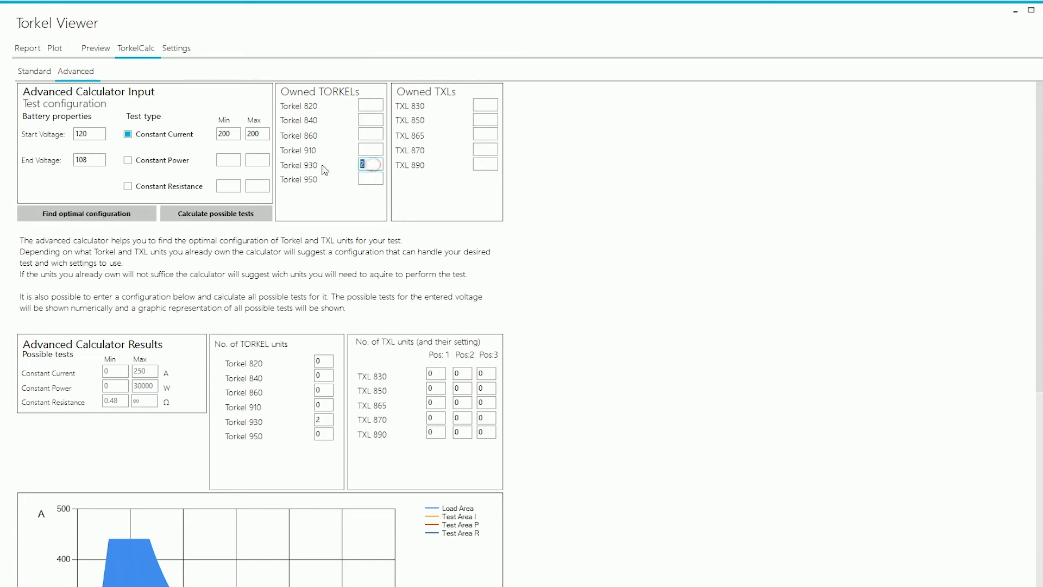
Step: Set owned units to one Torkel 930 and one TXL 870, then find the optimal configuration (97–221 A)
text(1)
click(484, 150)
text(1)
click(563, 194)
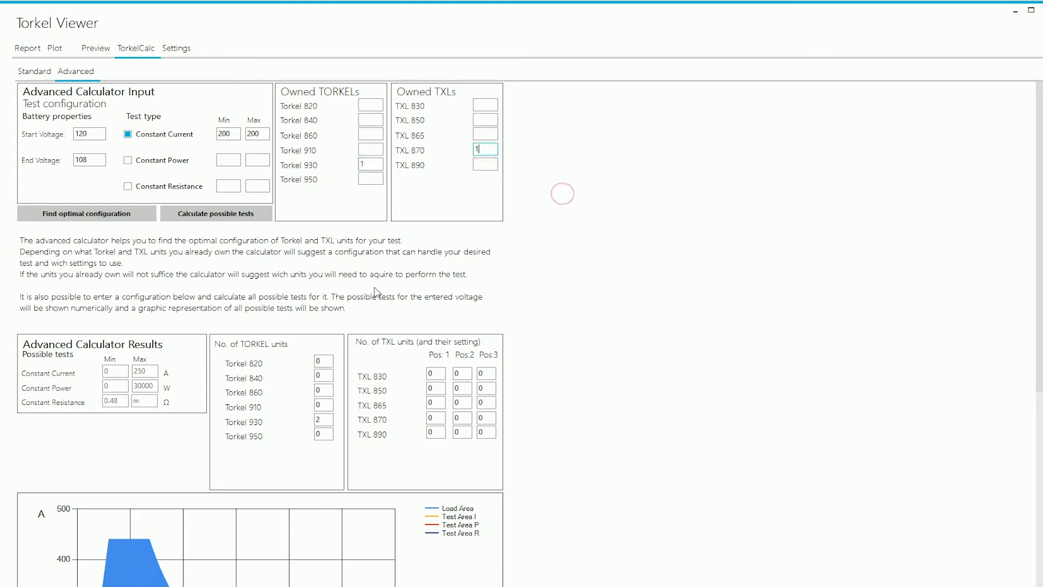
click(85, 213)
scroll(546, 331, down, 3)
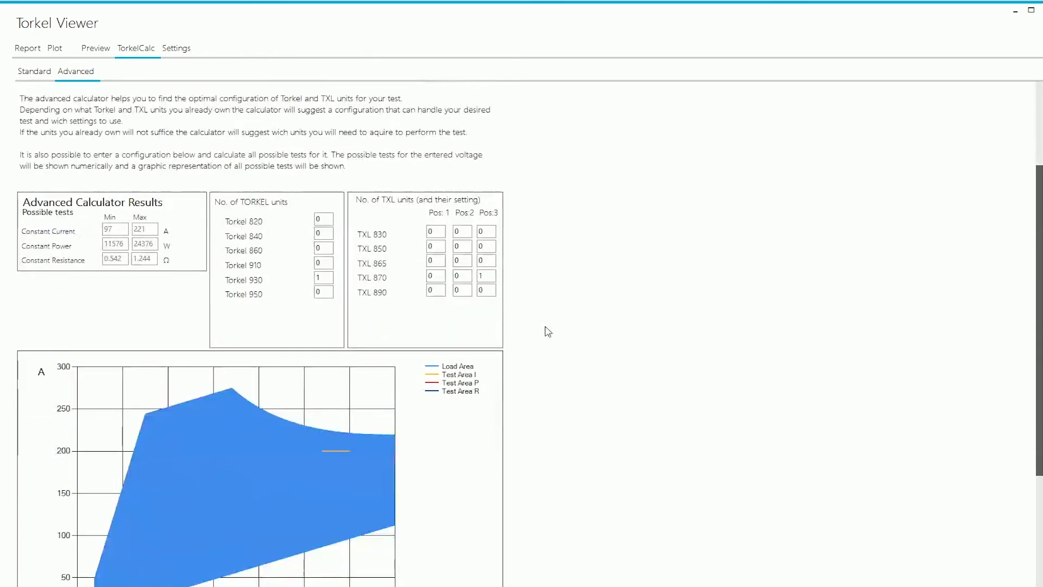
scroll(489, 331, up, 1)
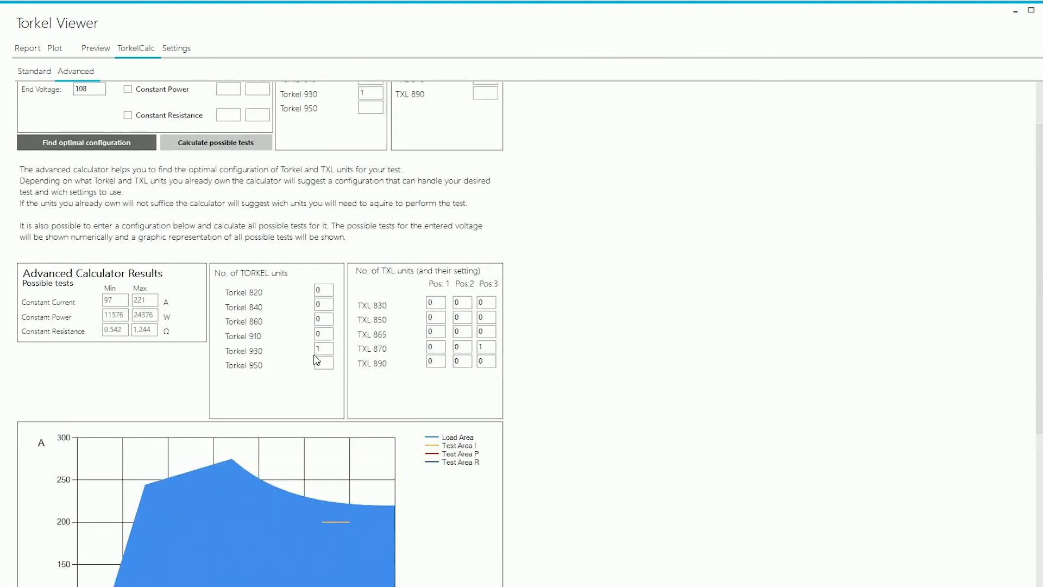
scroll(388, 361, down, 3)
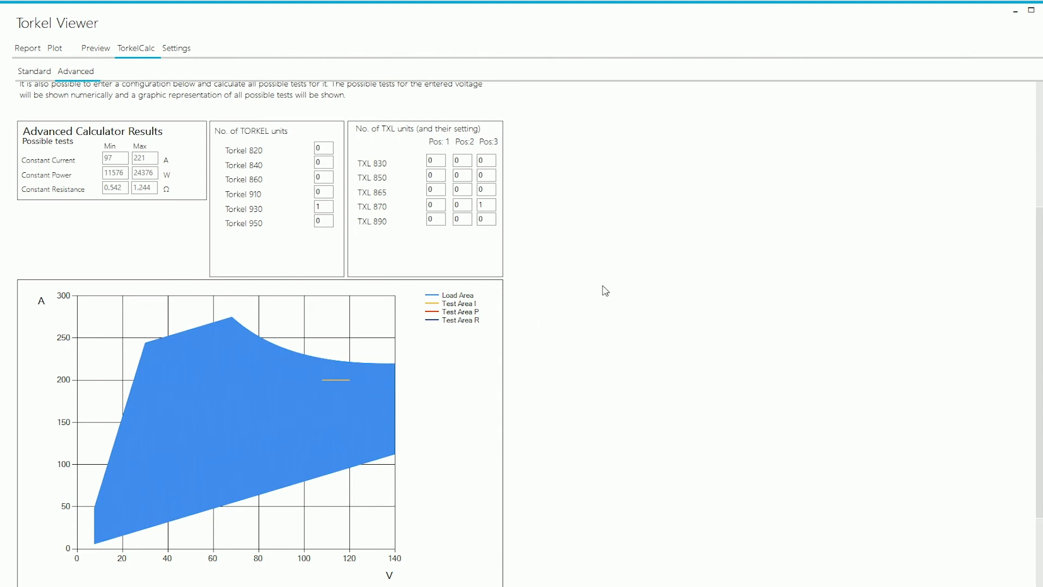
scroll(606, 272, up, 2)
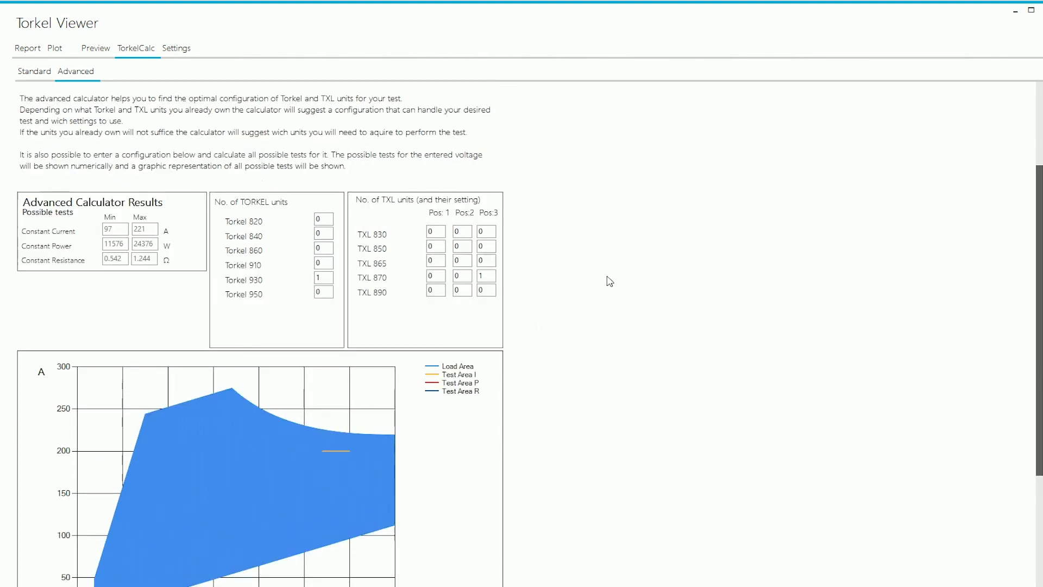
Step: Set the TXL 870 position 3 count to 0 and position 1 to 1, then calculate possible tests
double_click(487, 277)
text(0)
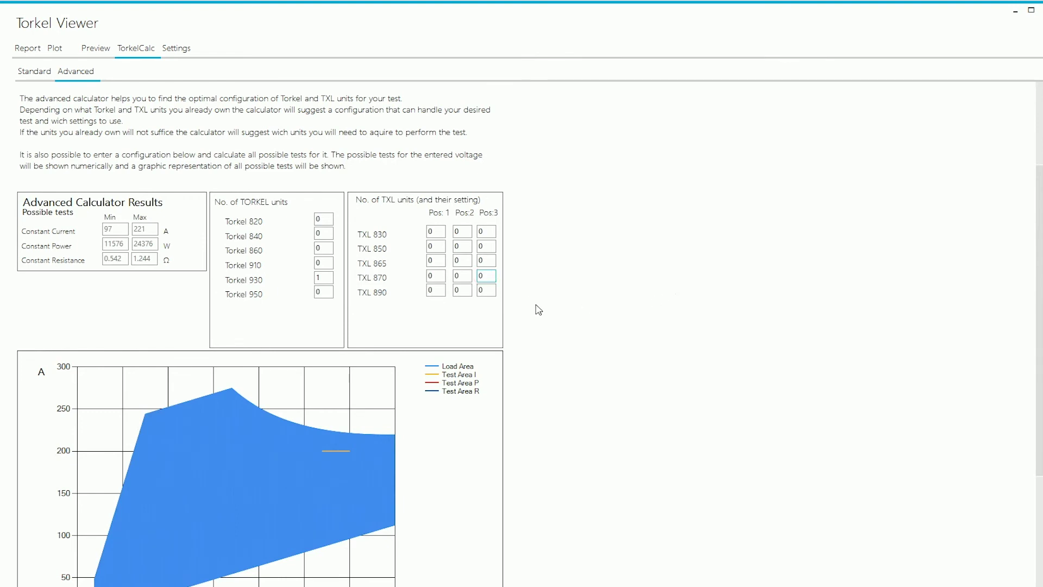
double_click(442, 274)
text(1)
click(604, 277)
scroll(411, 283, up, 5)
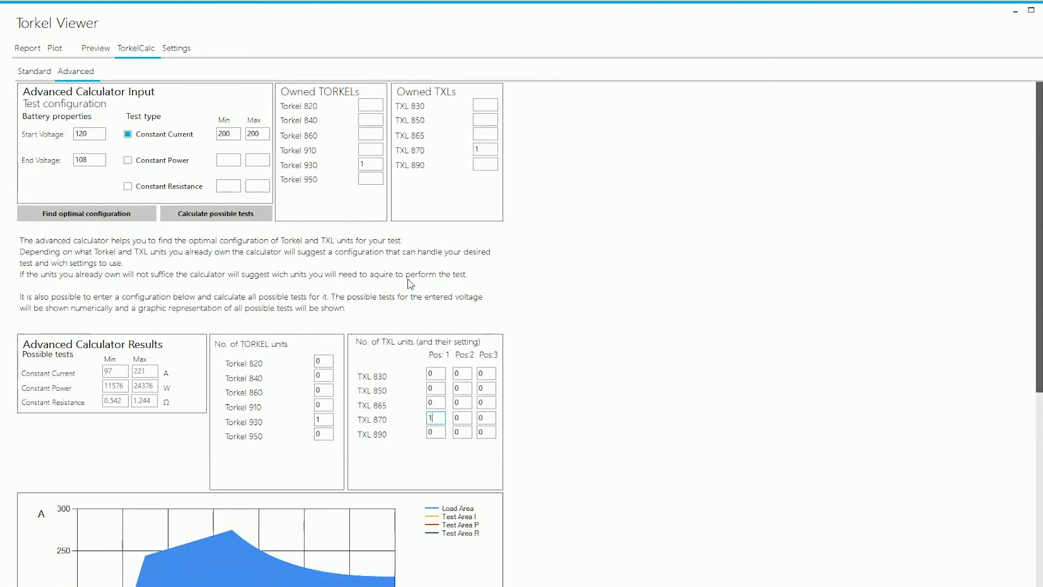
click(212, 215)
Step: Scroll through the 25–149 A results and chart, where the 200 A test line falls outside the load area
scroll(754, 263, down, 5)
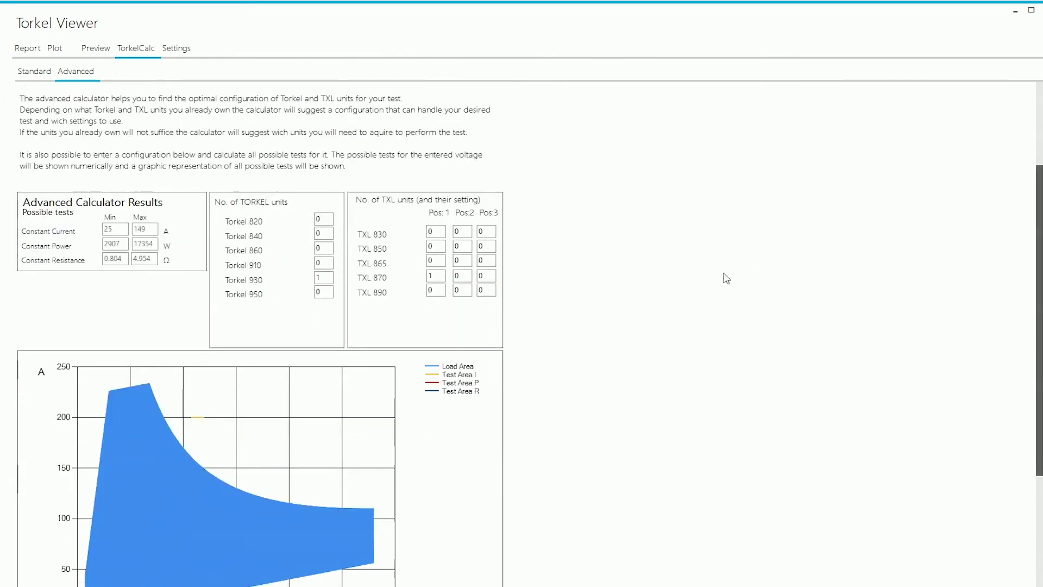
scroll(370, 416, down, 2)
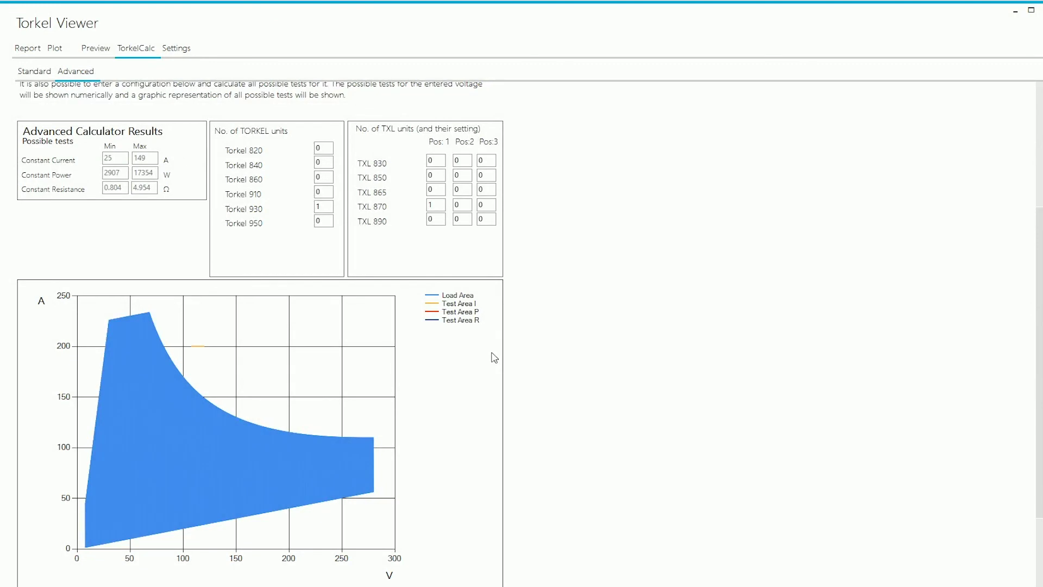
scroll(492, 356, up, 5)
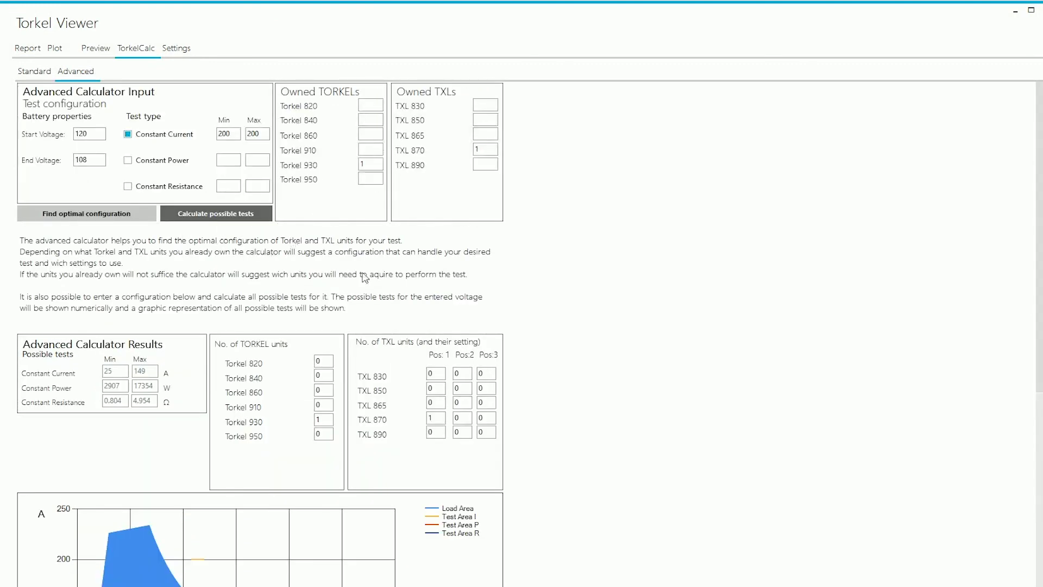